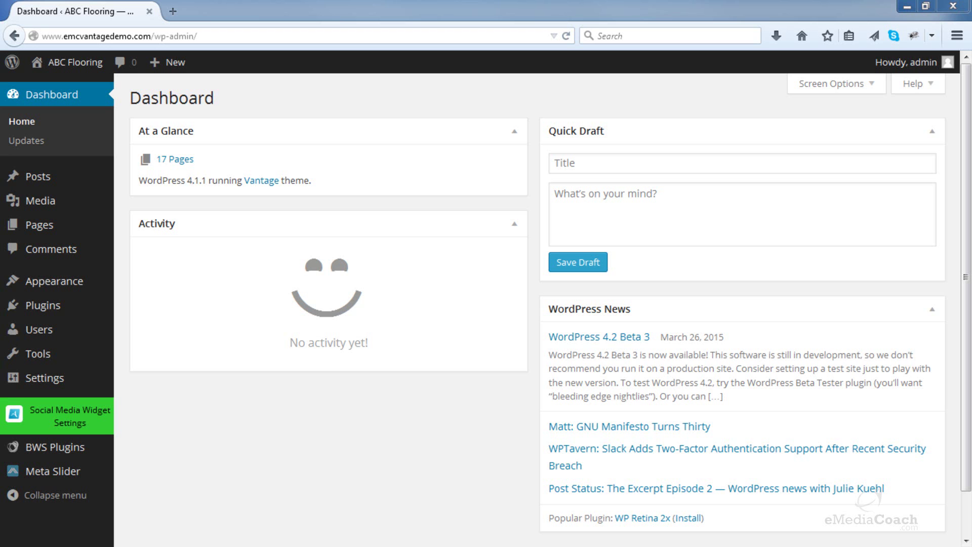
Search the Add Plugins directory for 'currencyr'
{"action": "mouse_move", "coordinate": [89, 313]}
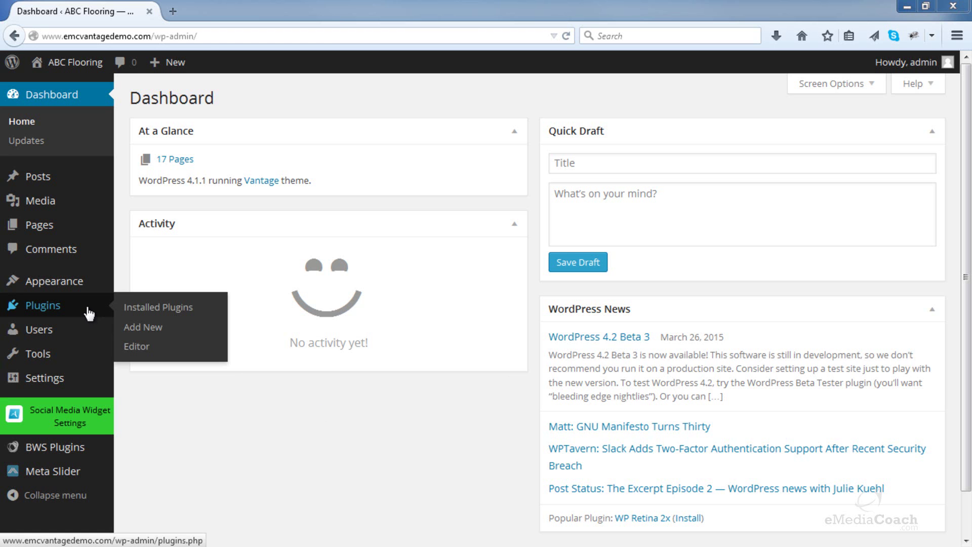
{"action": "left_click", "coordinate": [156, 335]}
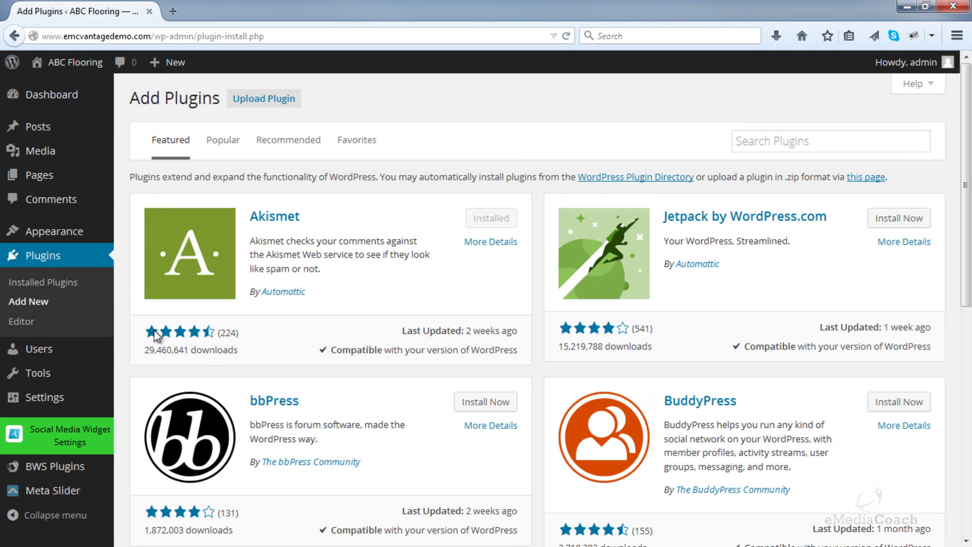
{"action": "left_click", "coordinate": [761, 148]}
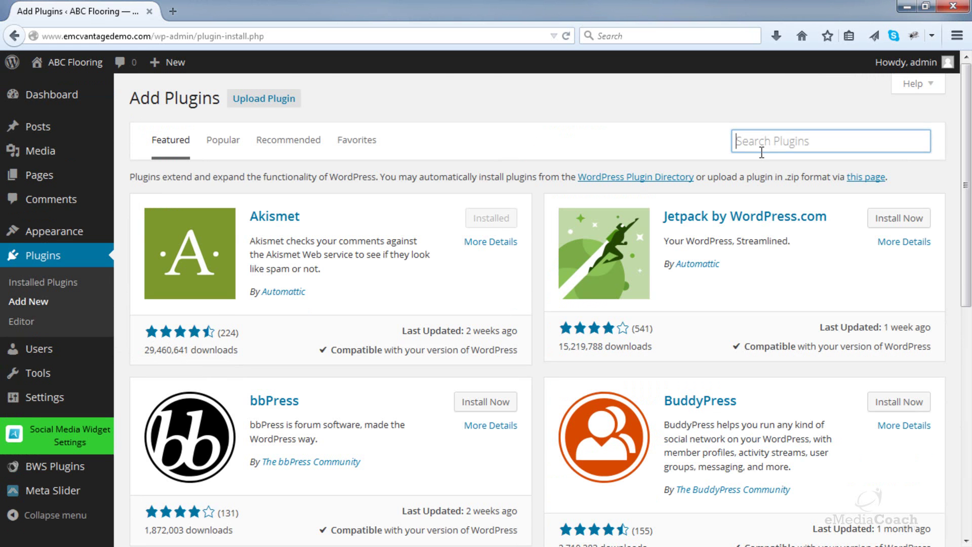
{"action": "type", "text": "currency"}
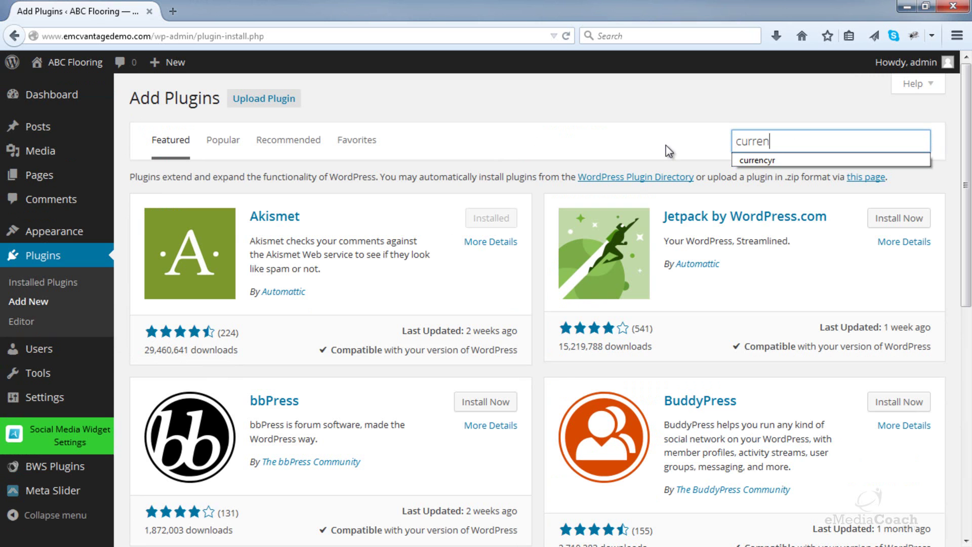
{"action": "type", "text": "r"}
{"action": "key", "text": "Return"}
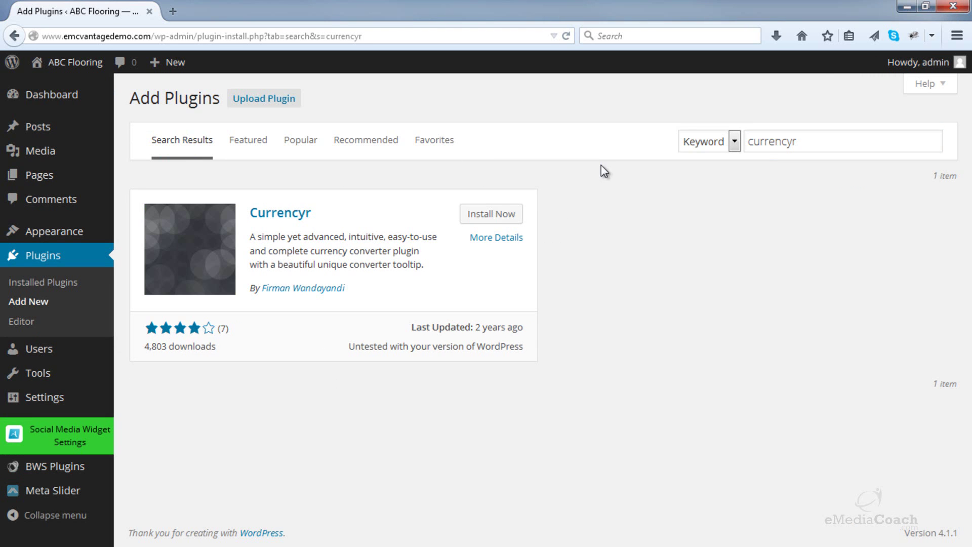
Install the Currencyr plugin, confirm the installation, and activate it
{"action": "left_click", "coordinate": [507, 213]}
{"action": "left_click", "coordinate": [482, 262]}
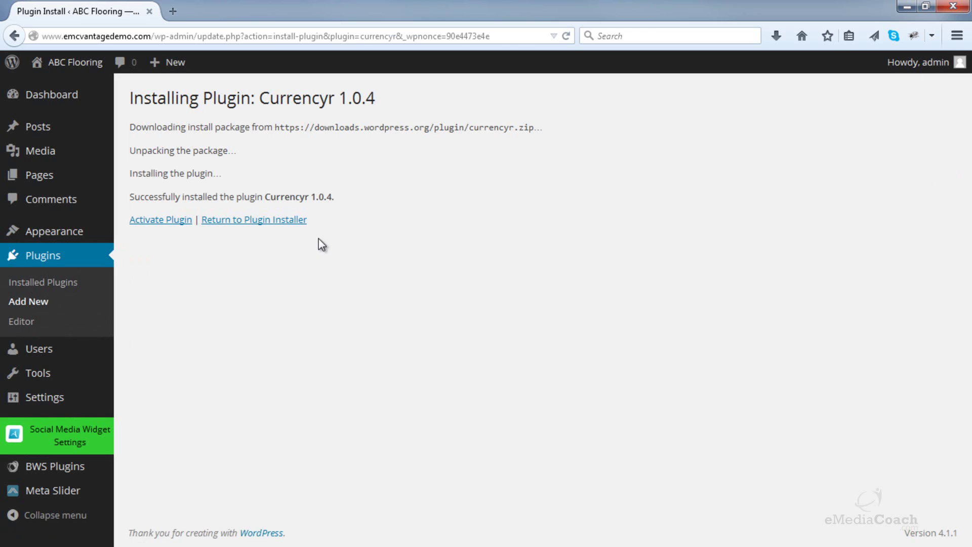
{"action": "left_click", "coordinate": [178, 223]}
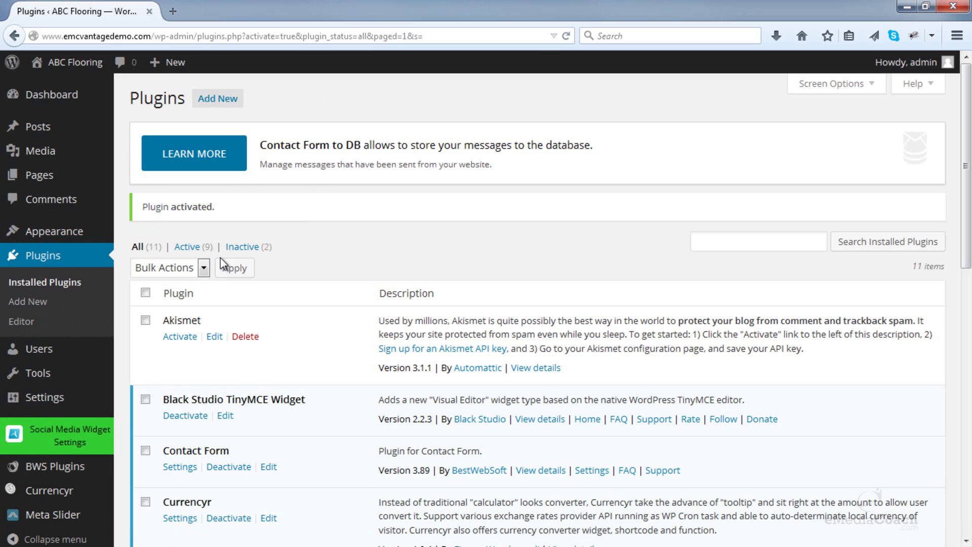
In Currencyr settings, keep USD as base, choose Google Finance provider and Once Hourly updates
{"action": "left_click", "coordinate": [63, 493]}
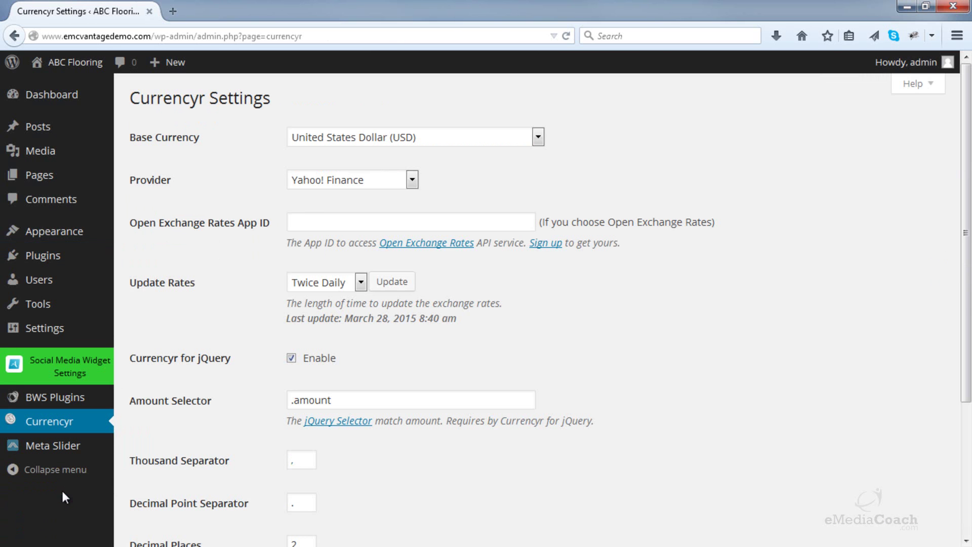
{"action": "left_click", "coordinate": [378, 144]}
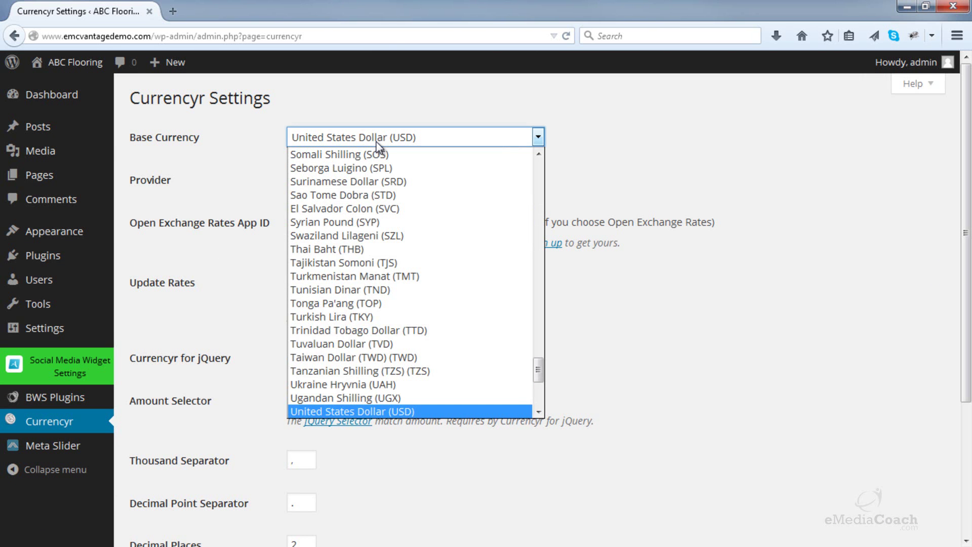
{"action": "left_click", "coordinate": [377, 143]}
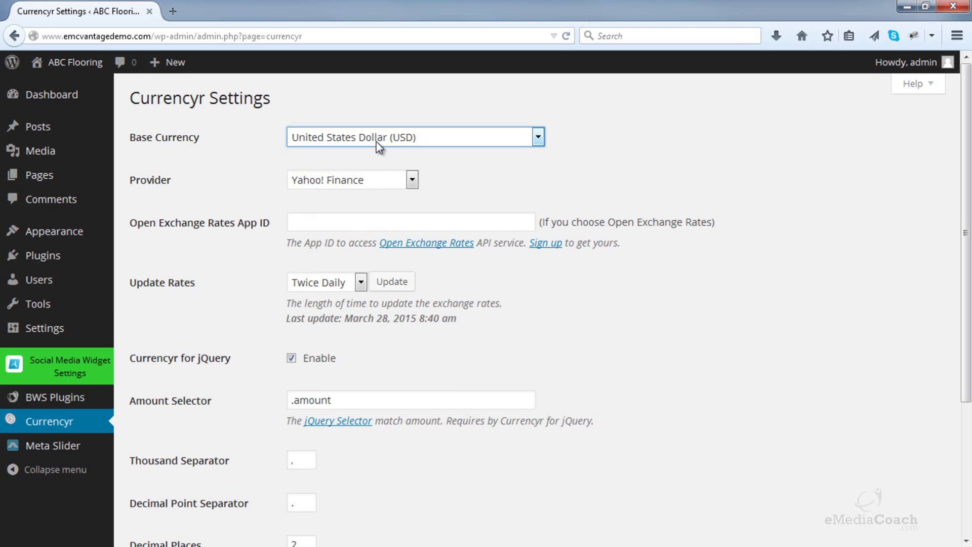
{"action": "left_click", "coordinate": [368, 182]}
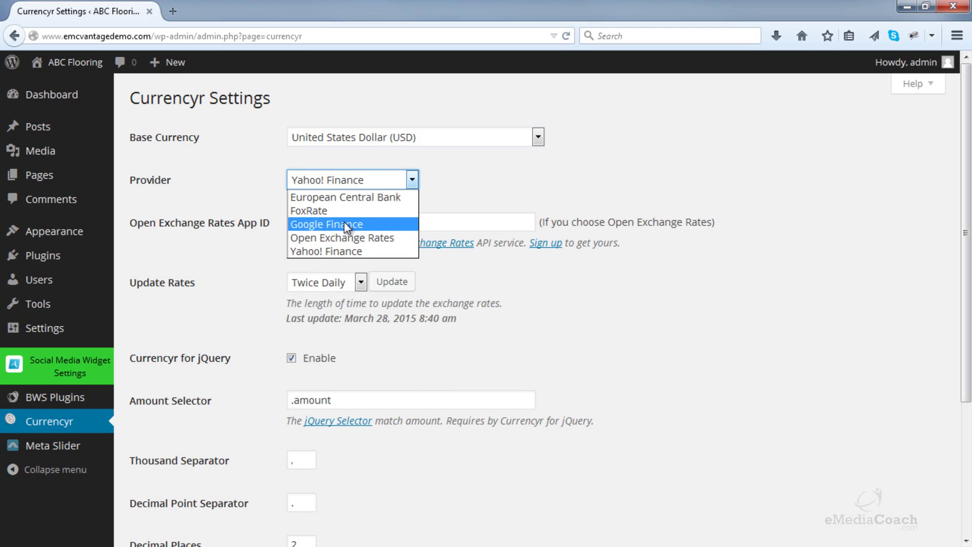
{"action": "left_click", "coordinate": [337, 250]}
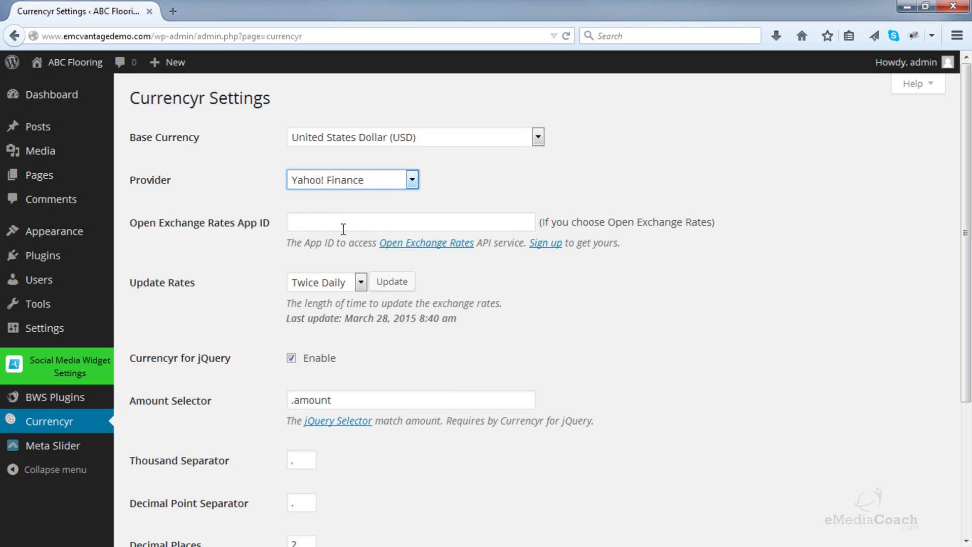
{"action": "left_click", "coordinate": [328, 282]}
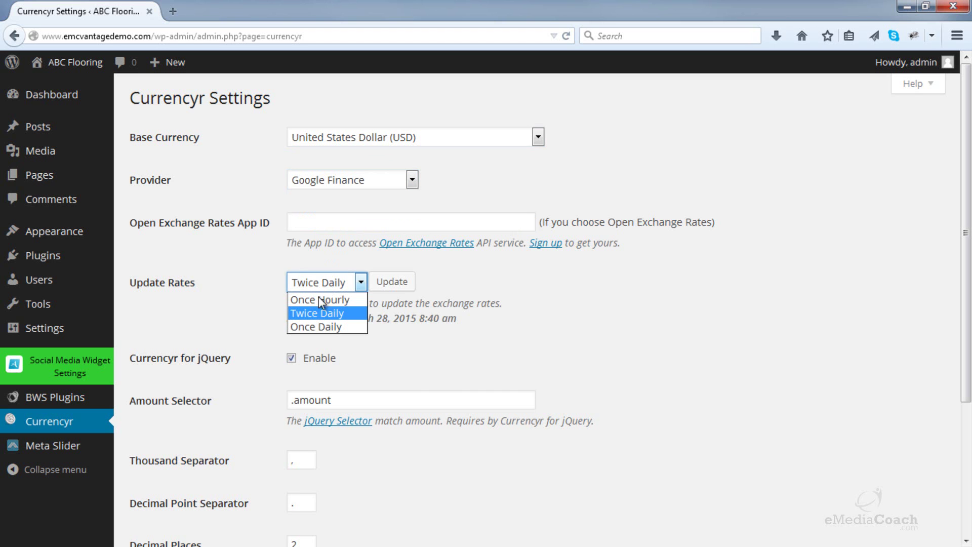
{"action": "left_click", "coordinate": [317, 299]}
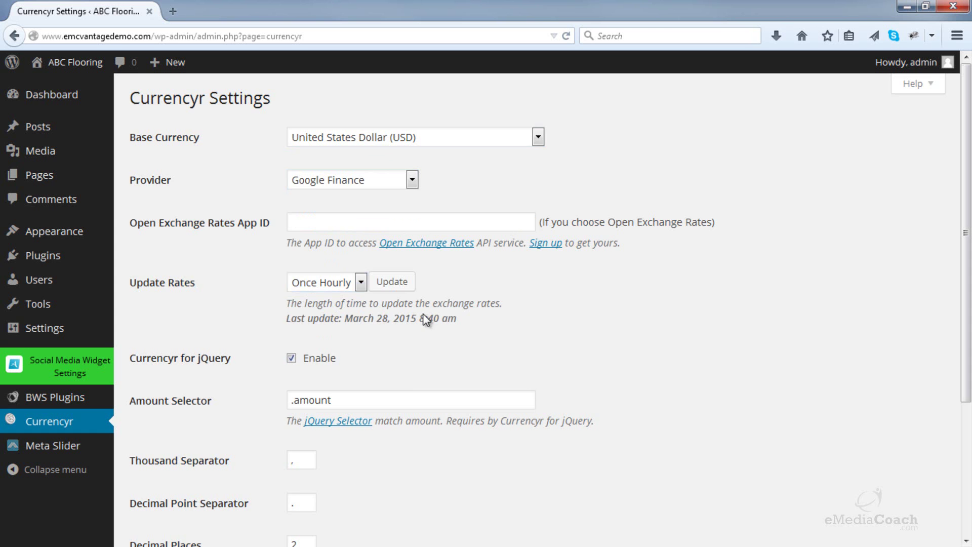
{"action": "scroll", "coordinate": [425, 319], "scroll_direction": "down", "scroll_amount": 3}
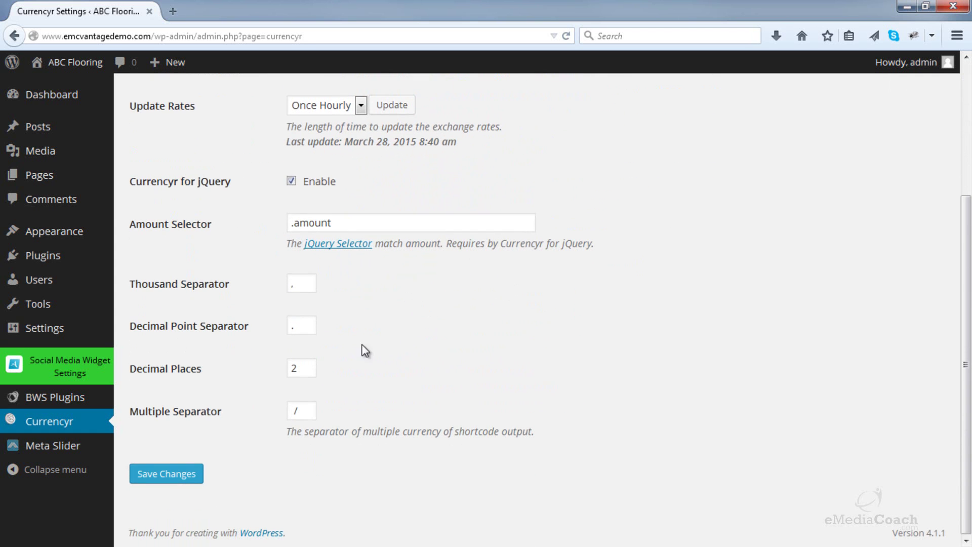
Save the Currencyr settings and review the saved page
{"action": "left_click", "coordinate": [179, 481]}
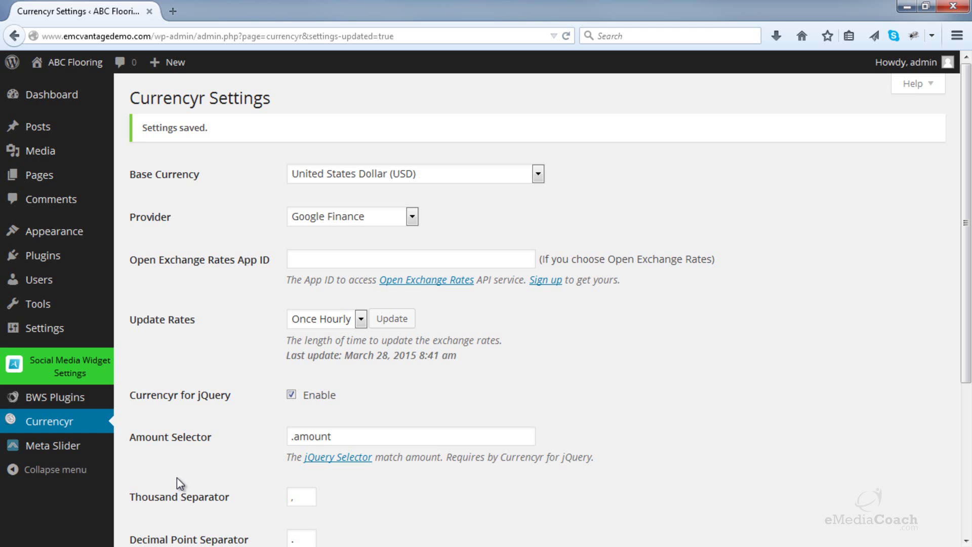
{"action": "scroll", "coordinate": [177, 477], "scroll_direction": "down", "scroll_amount": 5}
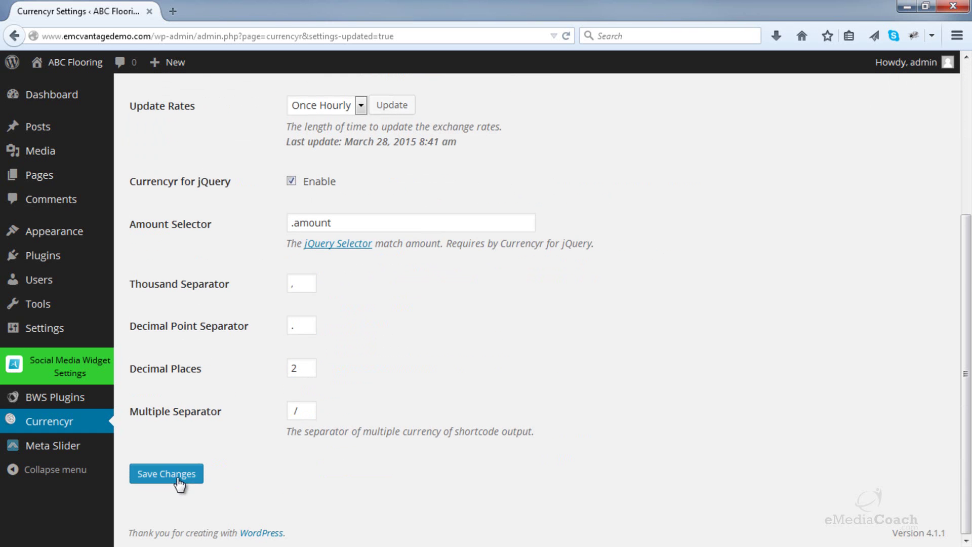
{"action": "scroll", "coordinate": [190, 475], "scroll_direction": "up", "scroll_amount": 5}
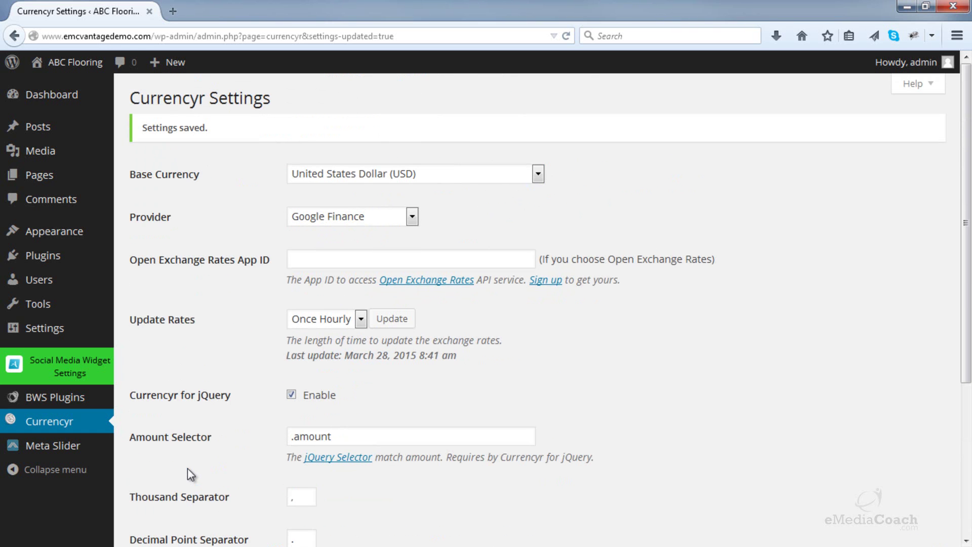
{"action": "scroll", "coordinate": [188, 468], "scroll_direction": "down", "scroll_amount": 5}
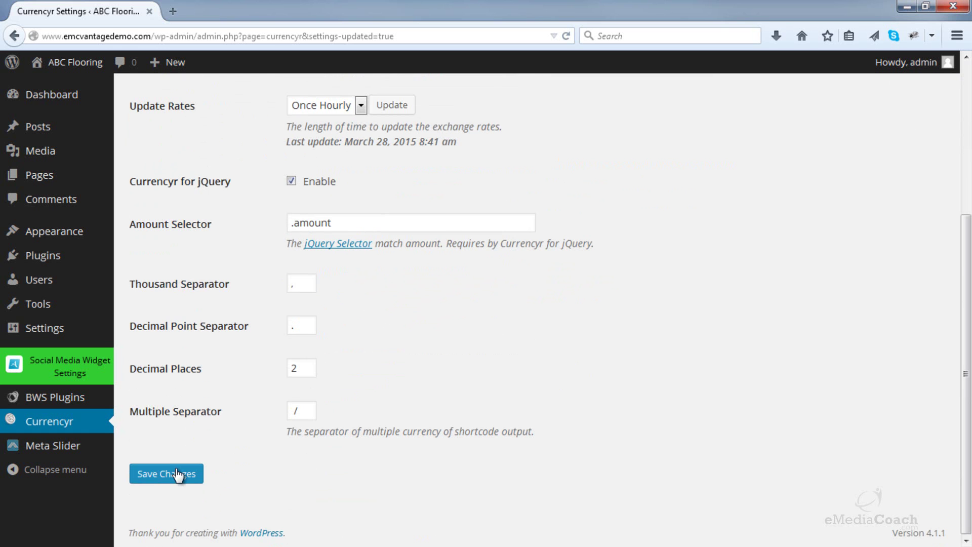
{"action": "scroll", "coordinate": [177, 475], "scroll_direction": "up", "scroll_amount": 5}
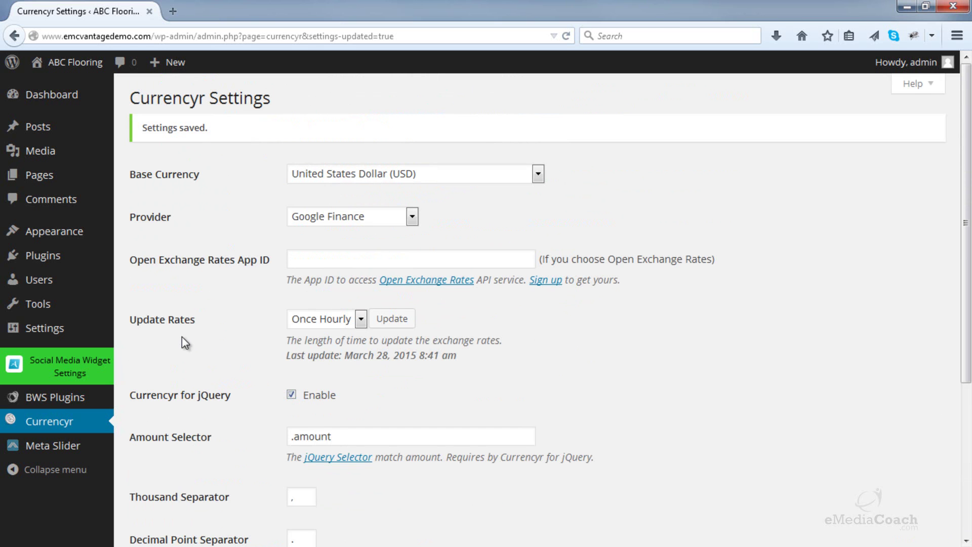
Drag the Currencyr widget into the Sidebar on Appearance > Widgets
{"action": "mouse_move", "coordinate": [31, 240]}
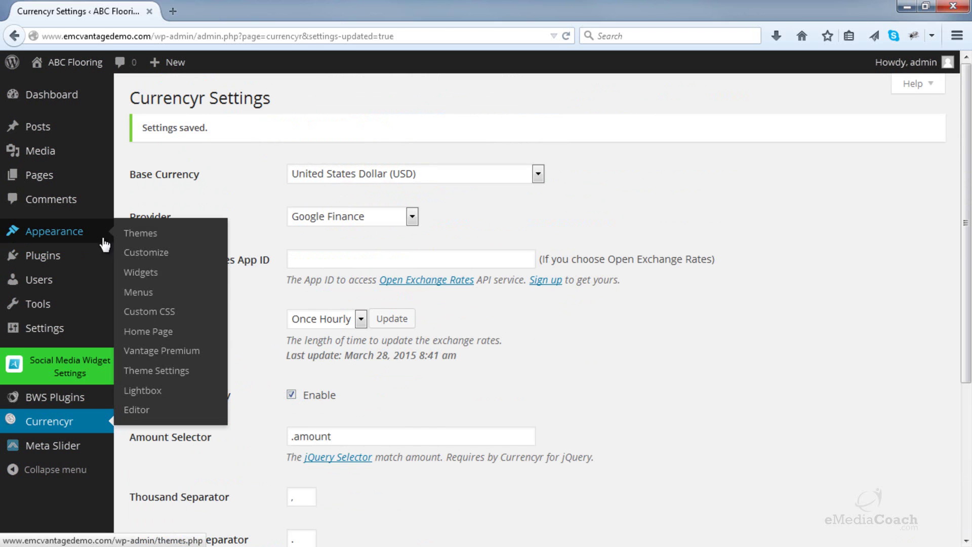
{"action": "left_click", "coordinate": [165, 276]}
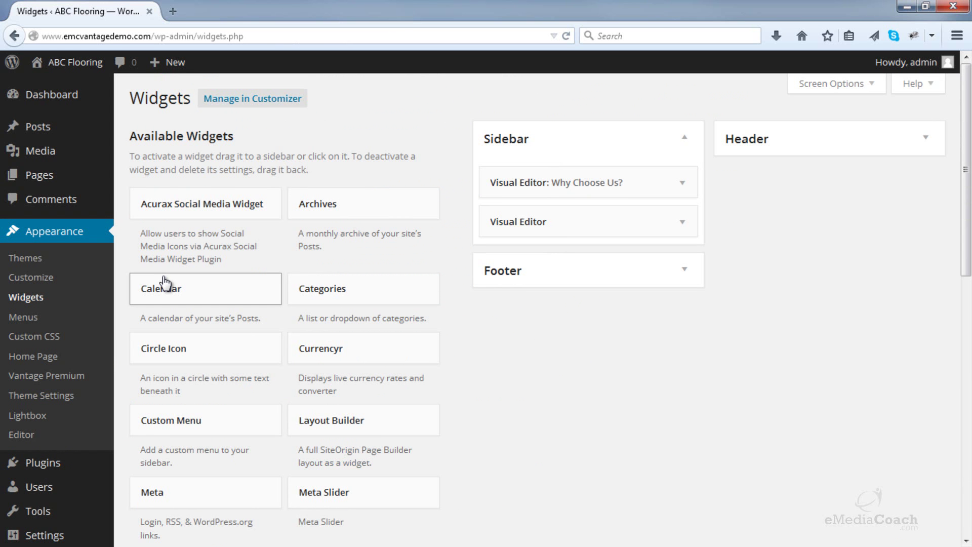
{"action": "scroll", "coordinate": [457, 252], "scroll_direction": "down", "scroll_amount": 5}
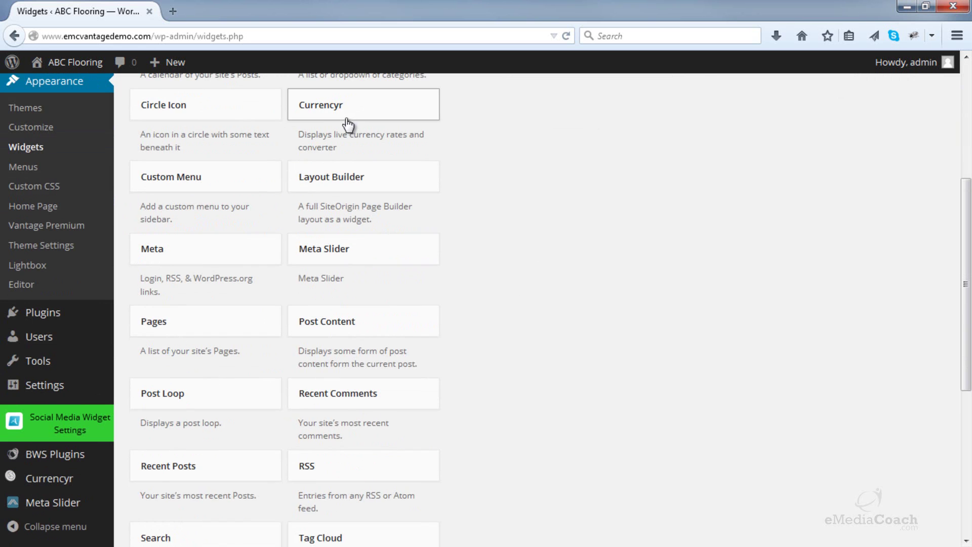
{"action": "scroll", "coordinate": [347, 126], "scroll_direction": "up", "scroll_amount": 3}
{"action": "scroll", "coordinate": [352, 153], "scroll_direction": "up", "scroll_amount": 3}
{"action": "left_click_drag", "start_coordinate": [354, 360], "coordinate": [549, 187]}
Title the Currencyr widget 'Exchange Rates:', set its currency list to EUR,GBP,AUD, and save
{"action": "left_click", "coordinate": [531, 231]}
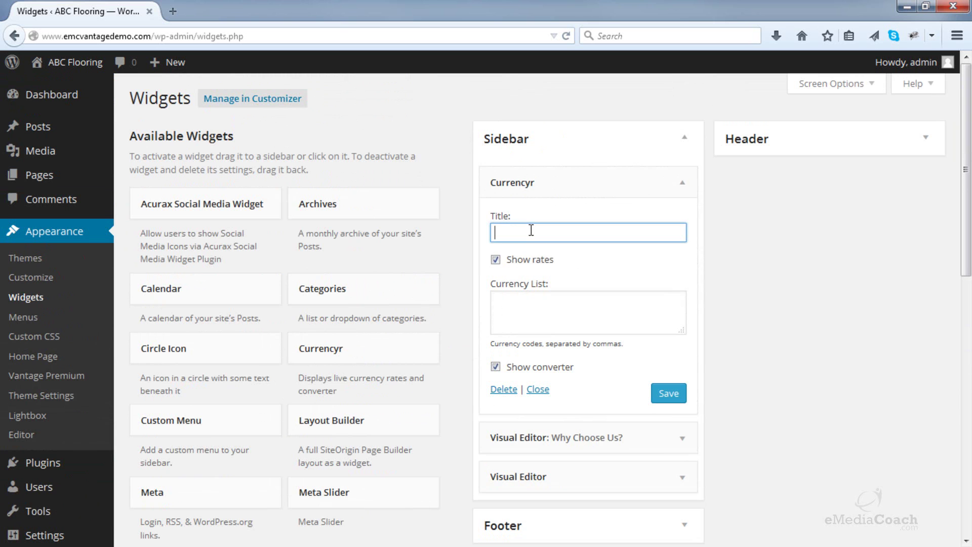
{"action": "type", "text": "ex"}
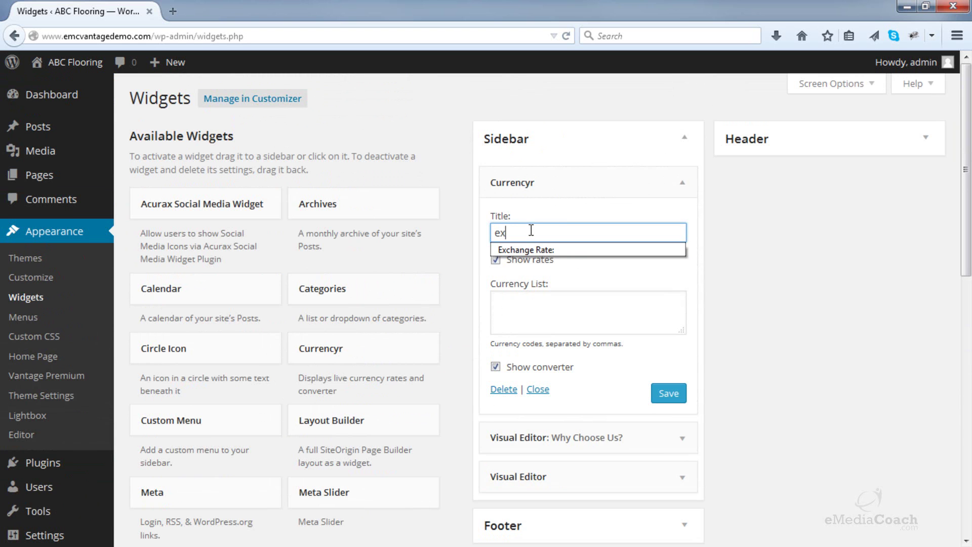
{"action": "key", "text": "BackSpace"}
{"action": "key", "text": "BackSpace"}
{"action": "type", "text": "Exchange Rates:"}
{"action": "left_click", "coordinate": [526, 309]}
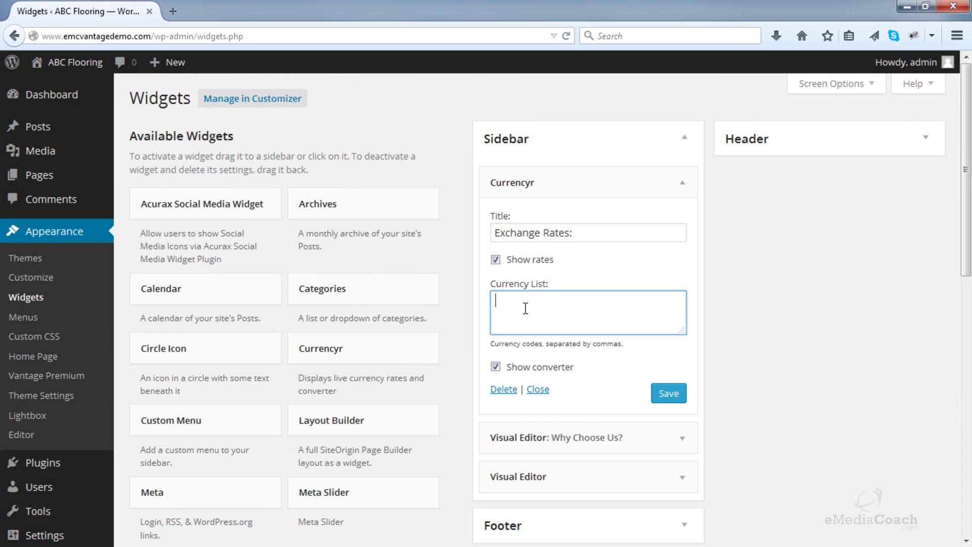
{"action": "type", "text": "EUR,GBP,AUD"}
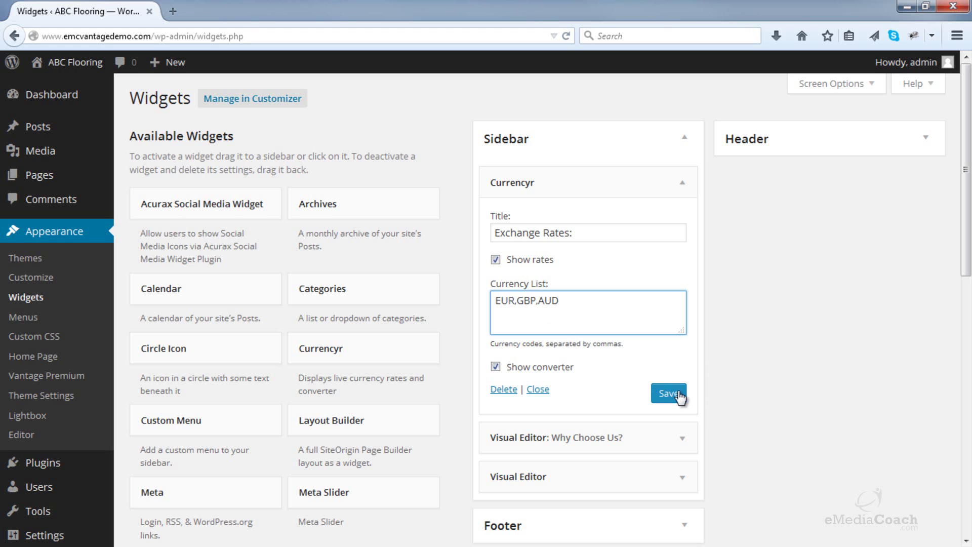
{"action": "left_click", "coordinate": [680, 398]}
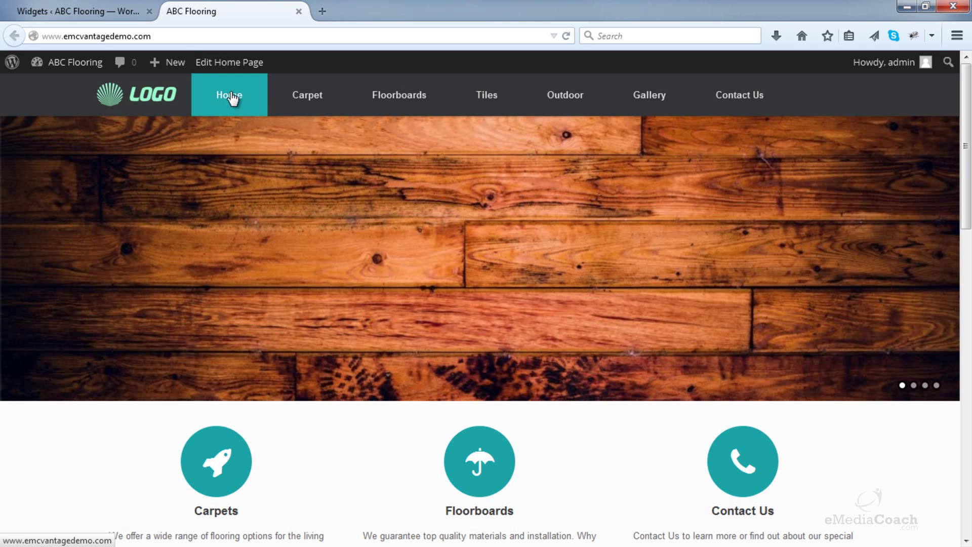
Open the Carpet > Twist Pile page and compare its Exchange Rates sidebar with the widget settings
{"action": "mouse_move", "coordinate": [295, 102]}
{"action": "left_click", "coordinate": [302, 145]}
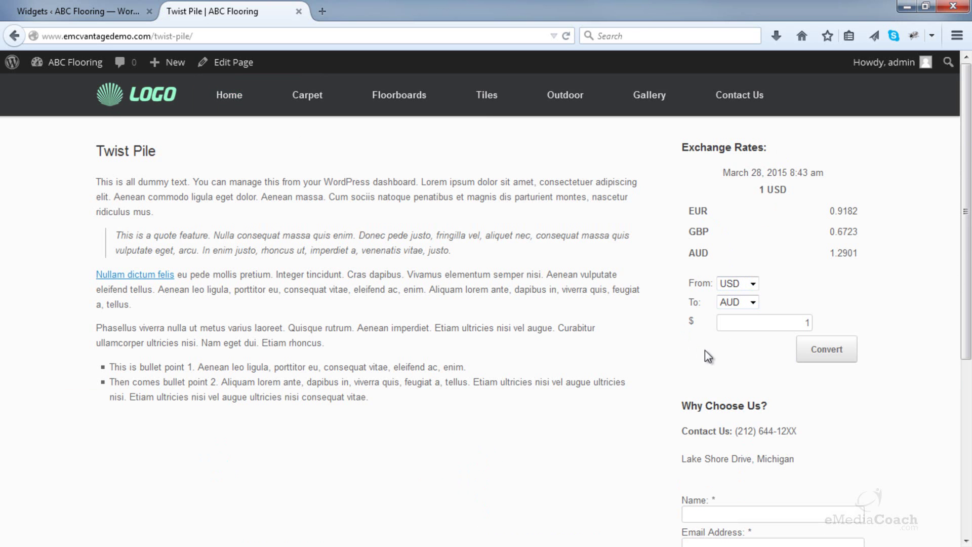
{"action": "left_click", "coordinate": [106, 10]}
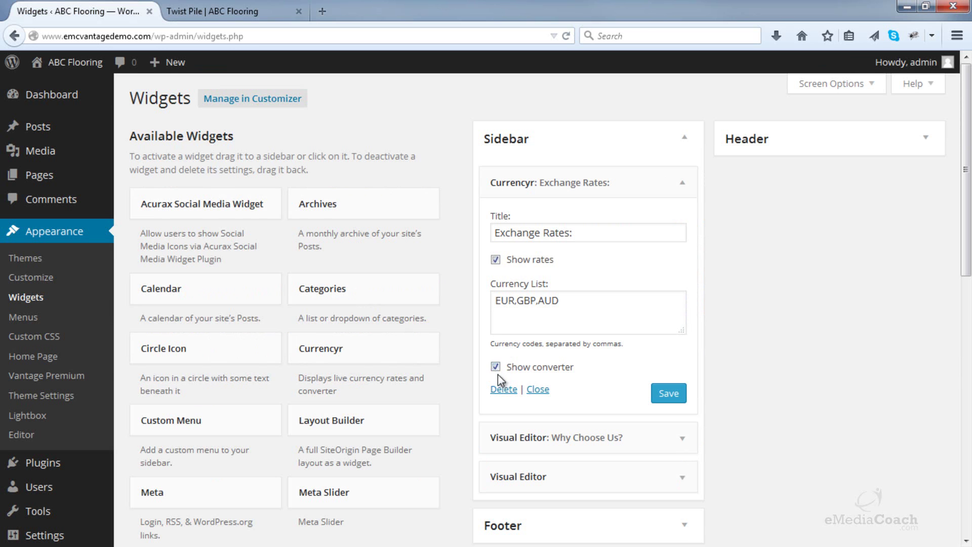
{"action": "left_click", "coordinate": [215, 6]}
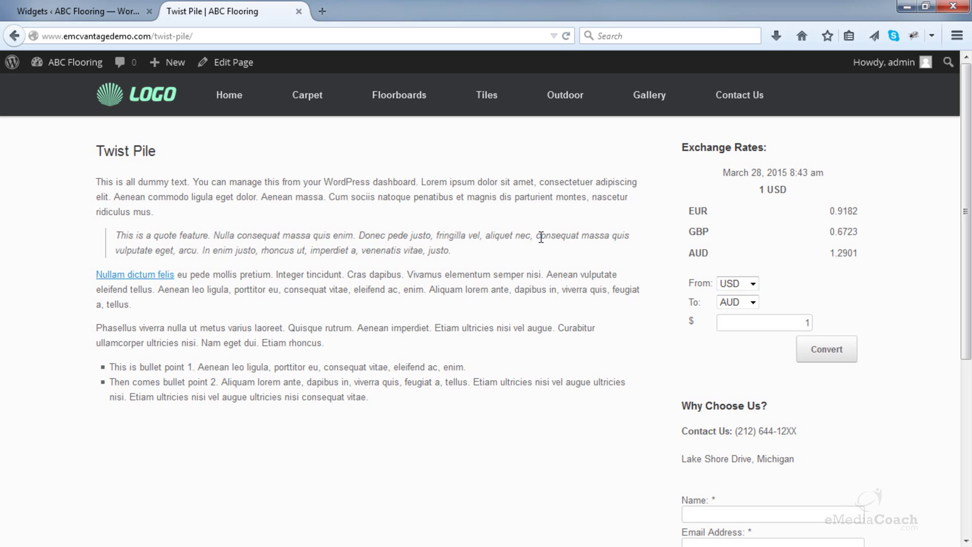
Go to the ABC Flooring home page and scroll through it
{"action": "left_click", "coordinate": [230, 96]}
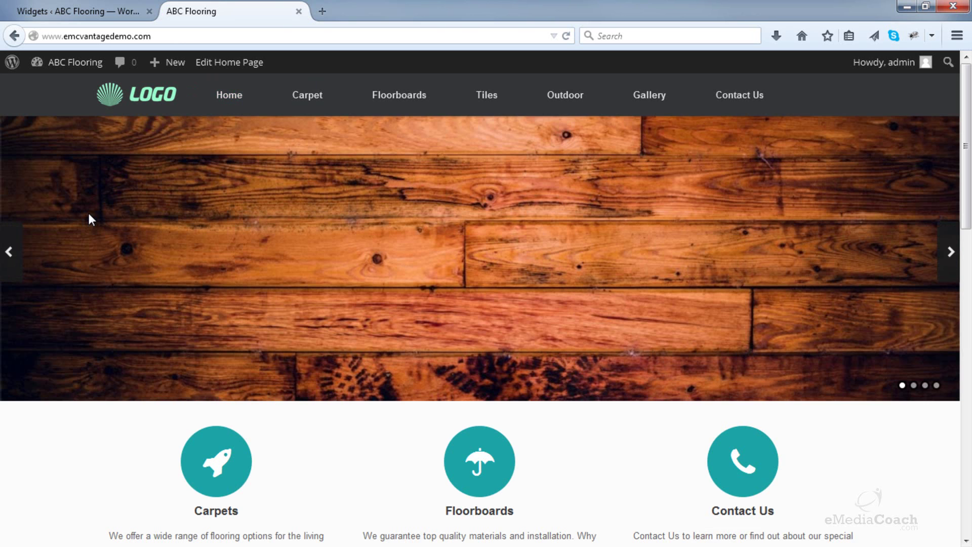
{"action": "scroll", "coordinate": [89, 216], "scroll_direction": "down", "scroll_amount": 15}
{"action": "scroll", "coordinate": [89, 216], "scroll_direction": "up", "scroll_amount": 4}
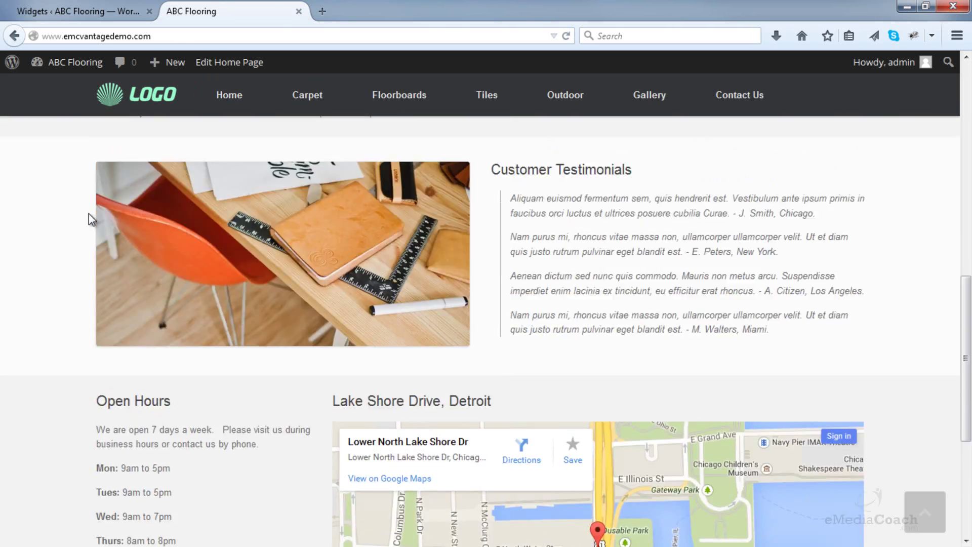
{"action": "scroll", "coordinate": [89, 215], "scroll_direction": "up", "scroll_amount": 11}
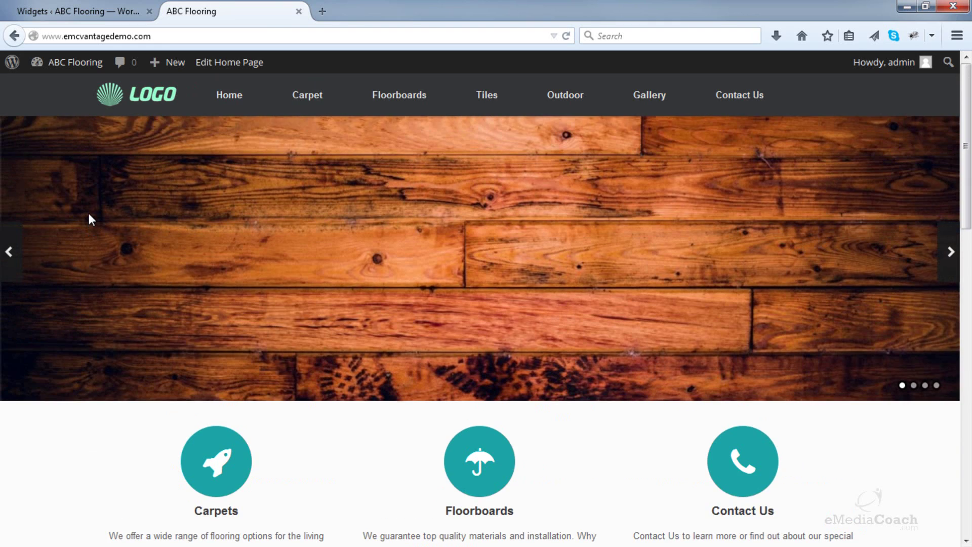